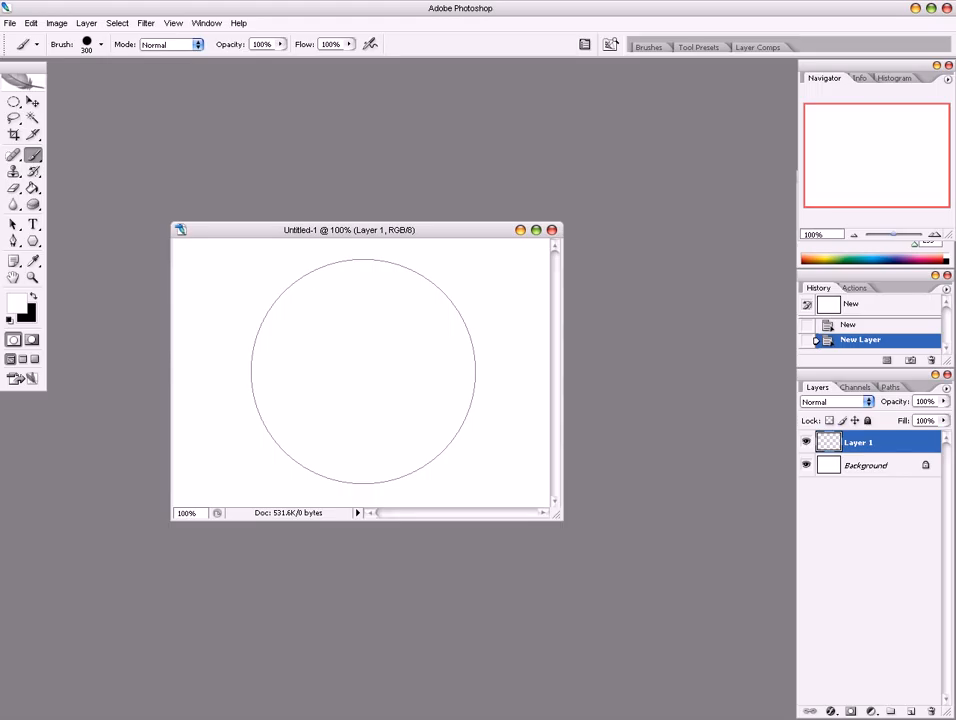
Step: Paint a 300 px white circle in the canvas centre and apply a linear black-to-white Gradient Overlay at roughly half opacity
{"action": "left_click", "coordinate": [363, 371]}
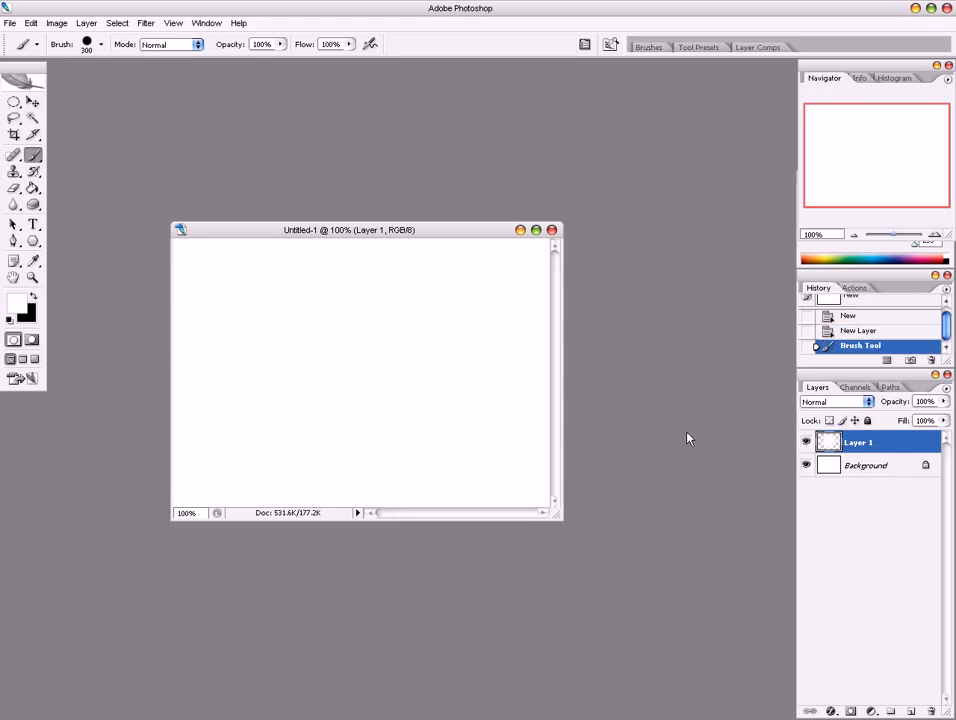
{"action": "left_click", "coordinate": [831, 712]}
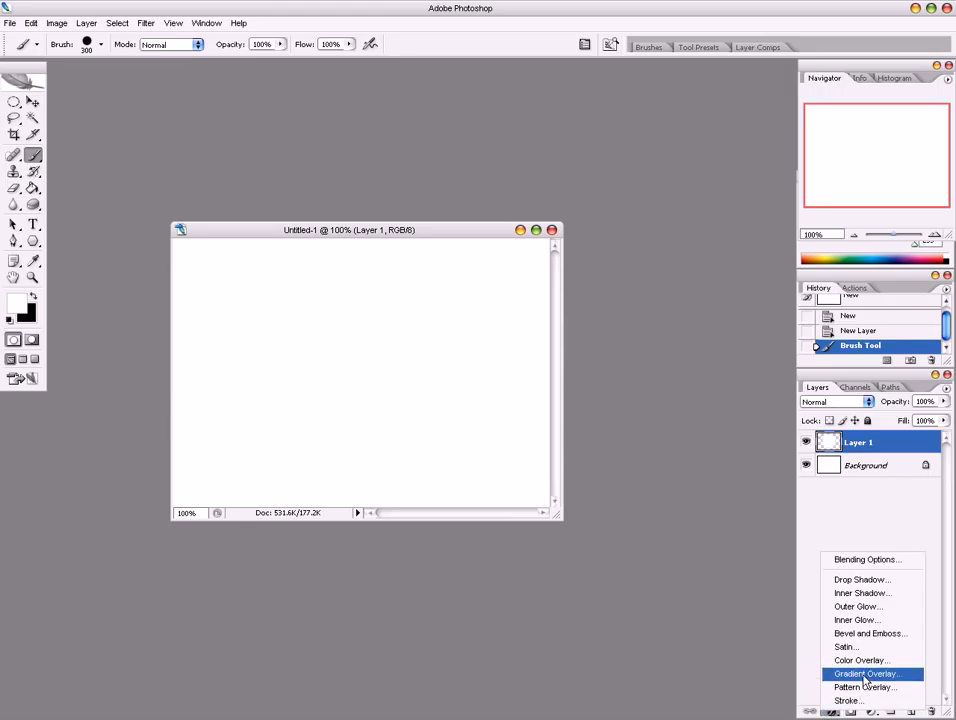
{"action": "left_click", "coordinate": [866, 677]}
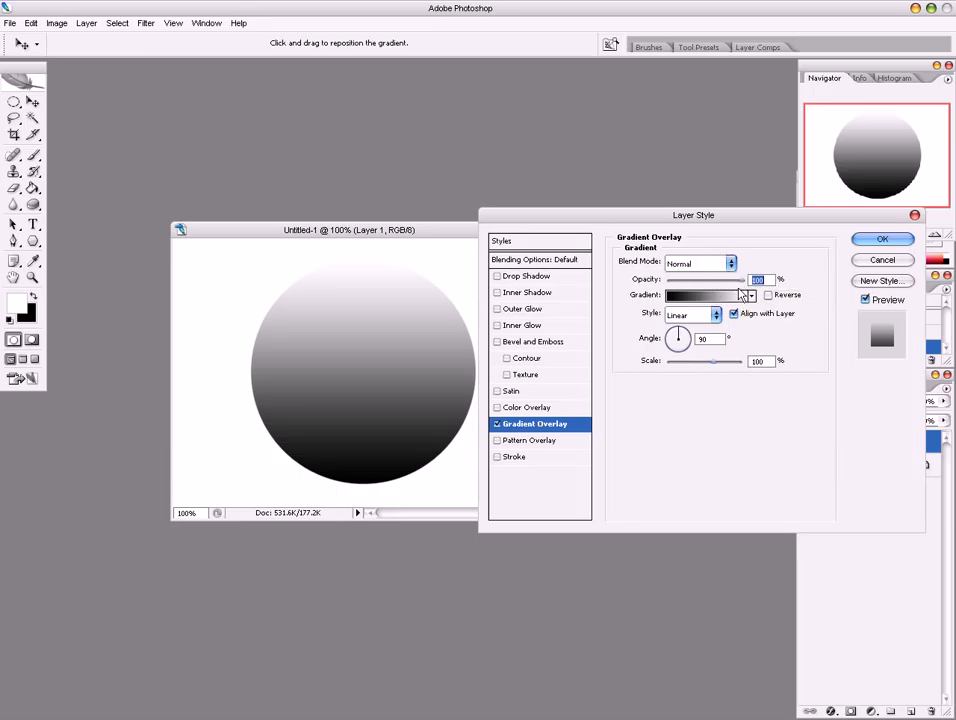
{"action": "left_click_drag", "start_coordinate": [747, 279], "coordinate": [708, 280]}
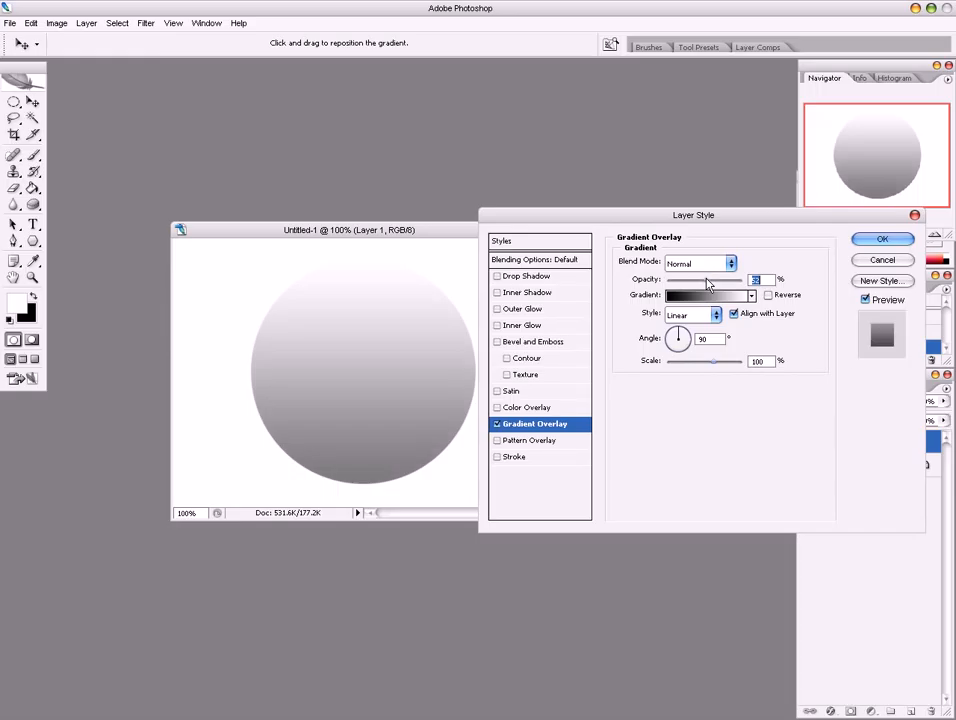
{"action": "left_click", "coordinate": [860, 241]}
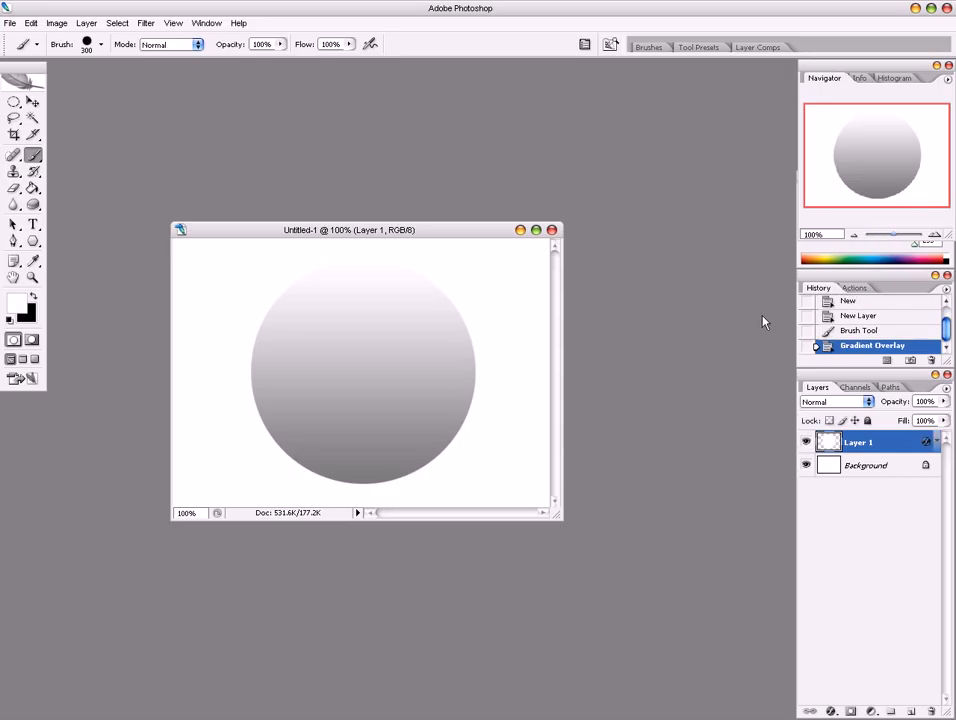
Step: Add a new layer and paint a 175 px black circle in the centre of the gradient ball
{"action": "left_click", "coordinate": [910, 710]}
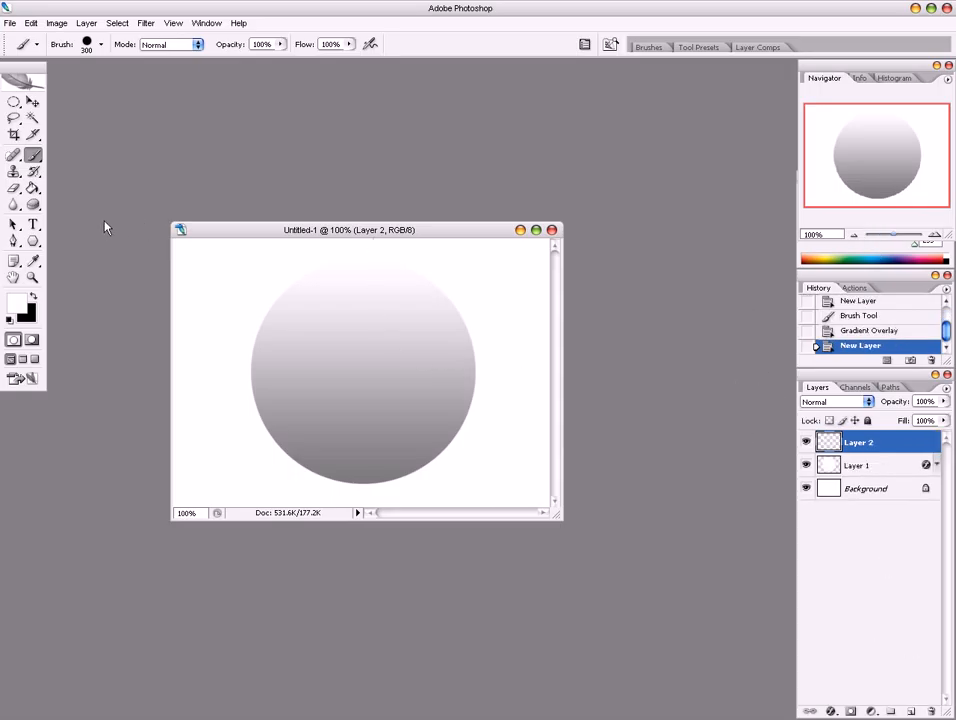
{"action": "left_click", "coordinate": [33, 298]}
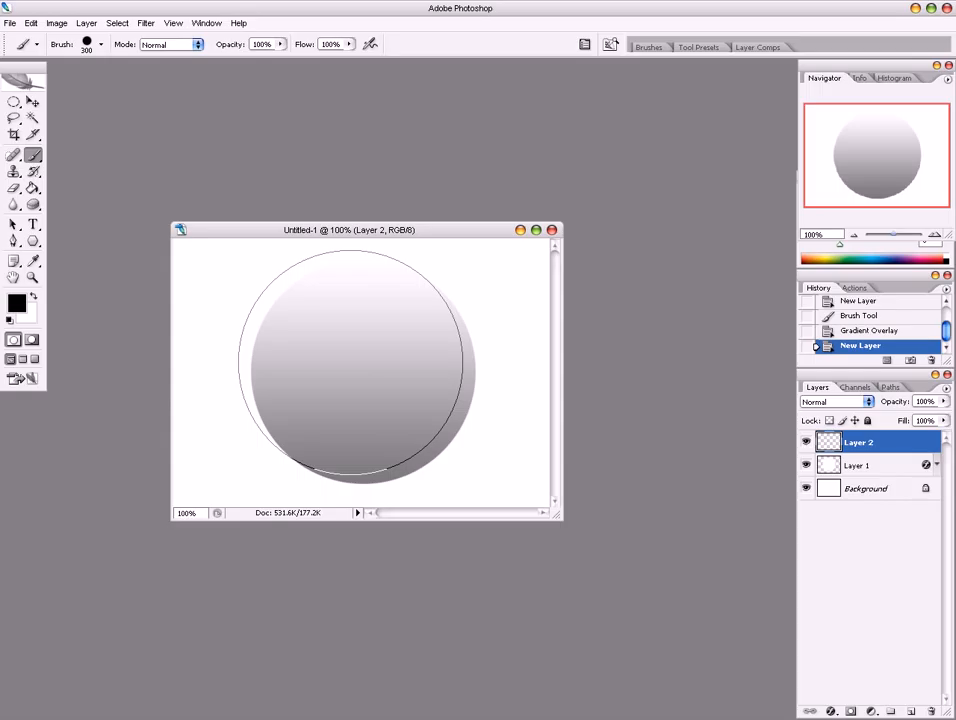
{"action": "key", "text": "bracketleft"}
{"action": "key", "text": "bracketleft"}
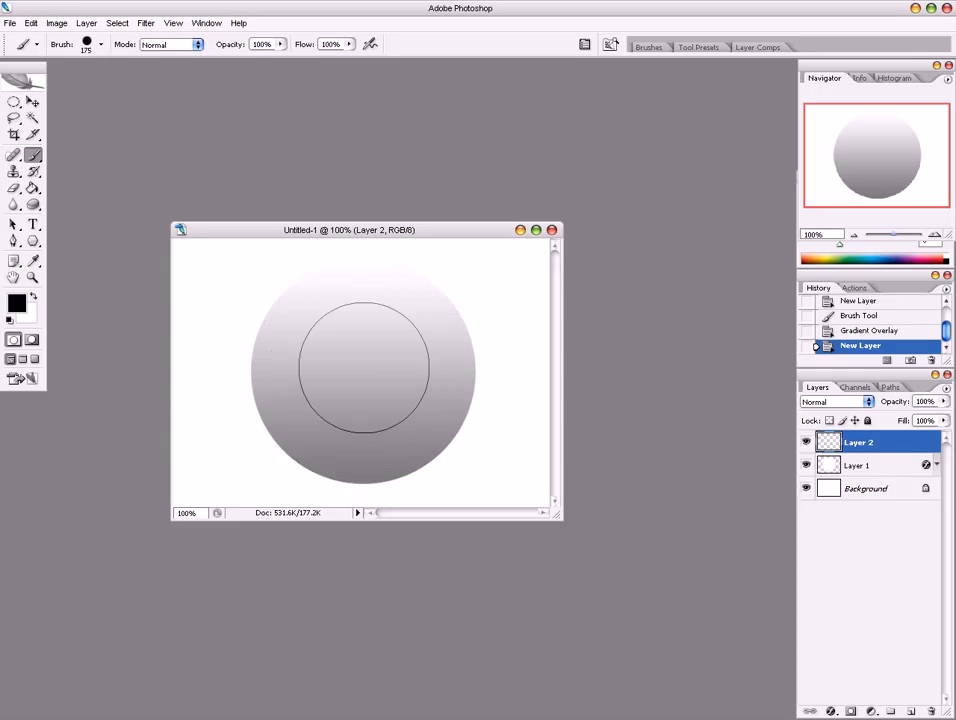
{"action": "key", "text": "bracketleft"}
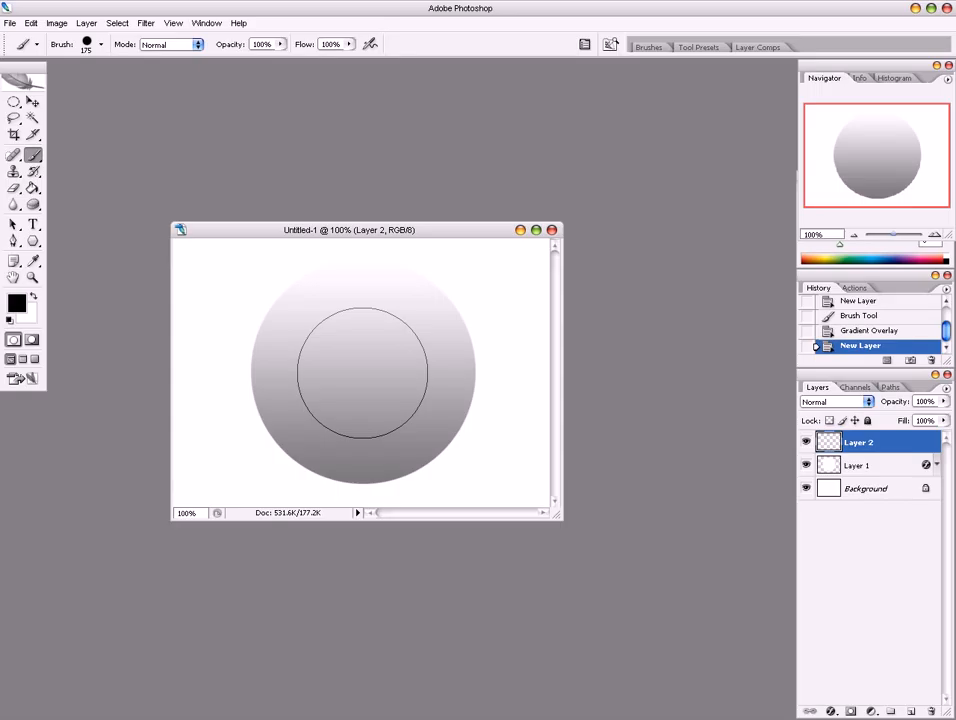
{"action": "left_click", "coordinate": [362, 373]}
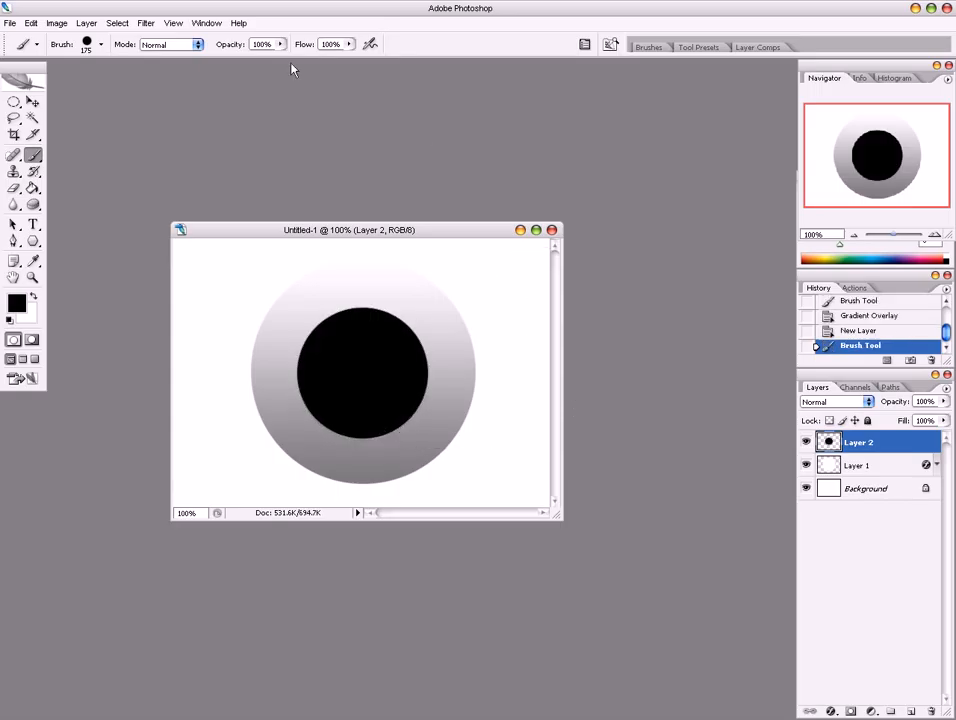
Step: Apply a Gaussian Blur with a 2.0 pixel radius to the black circle
{"action": "left_click", "coordinate": [146, 26]}
{"action": "mouse_move", "coordinate": [243, 143]}
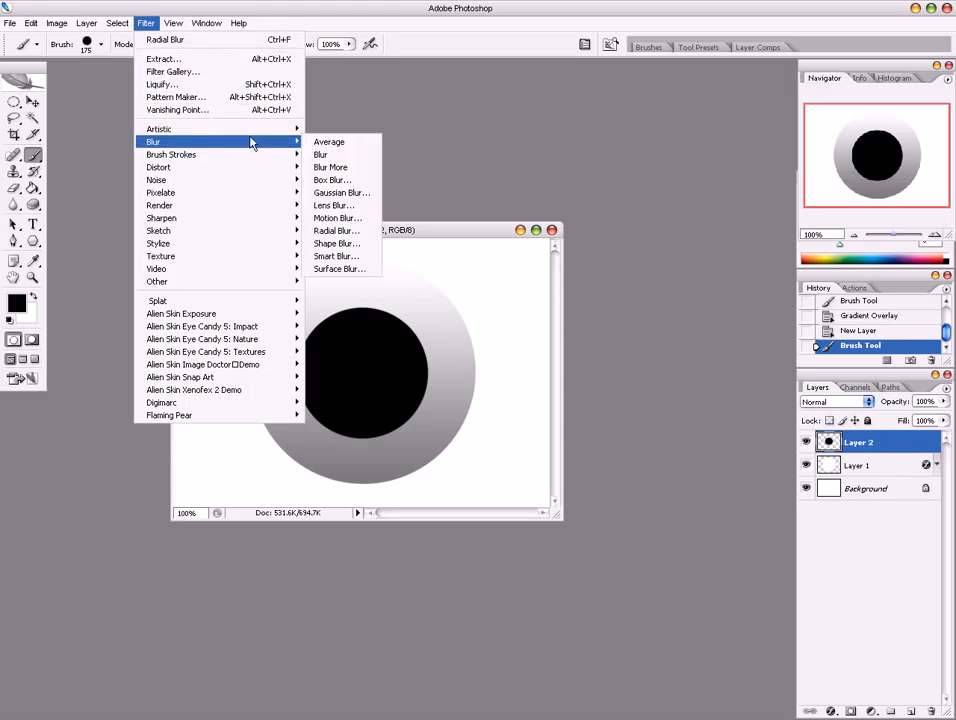
{"action": "left_click", "coordinate": [340, 192]}
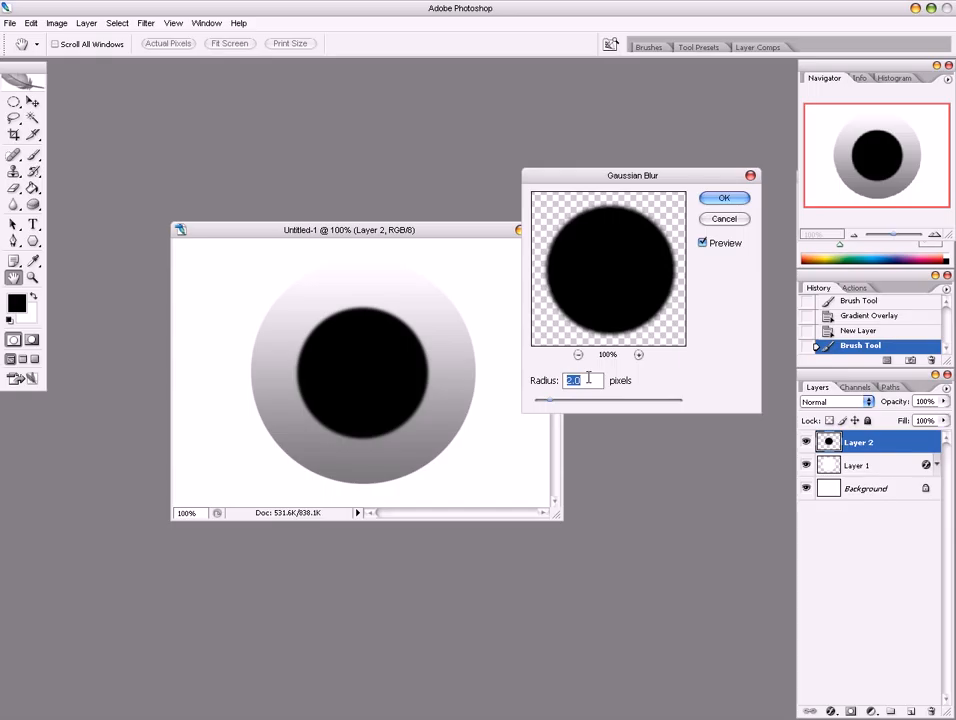
{"action": "left_click", "coordinate": [722, 198]}
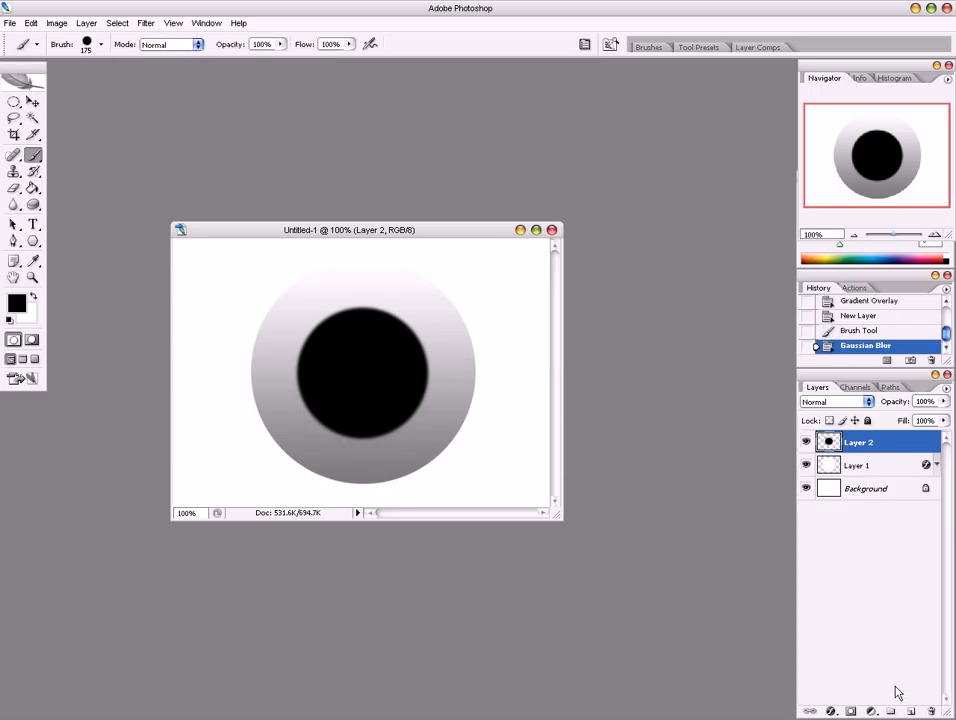
Step: Add a new layer and paint a 150 px blue (#309bed) circle centred inside the black circle
{"action": "left_click", "coordinate": [909, 712]}
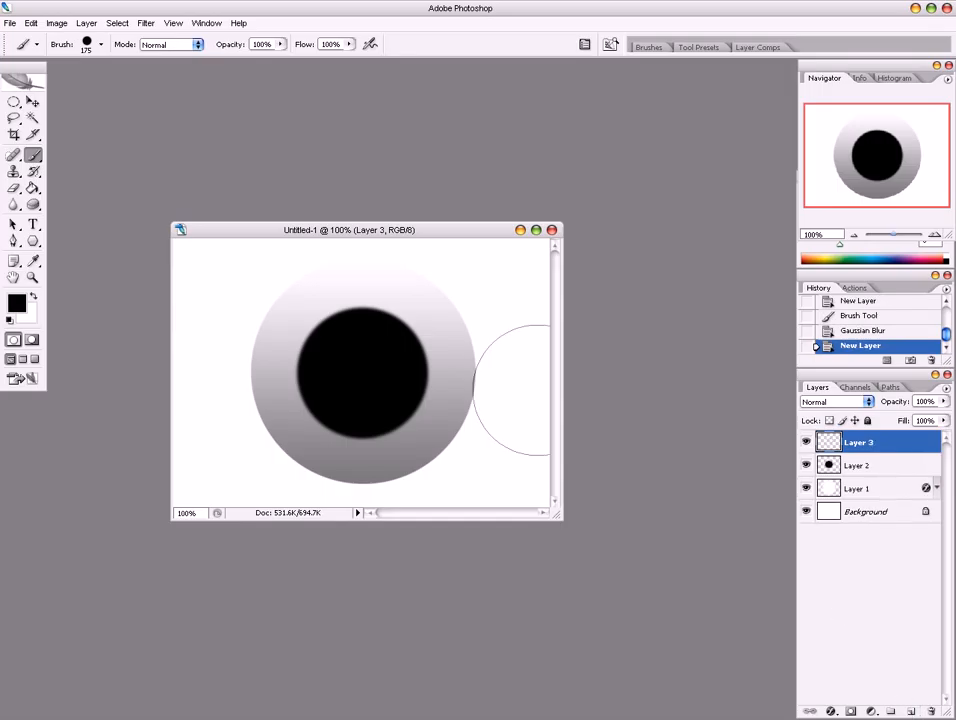
{"action": "left_click", "coordinate": [17, 303]}
{"action": "left_click", "coordinate": [563, 553]}
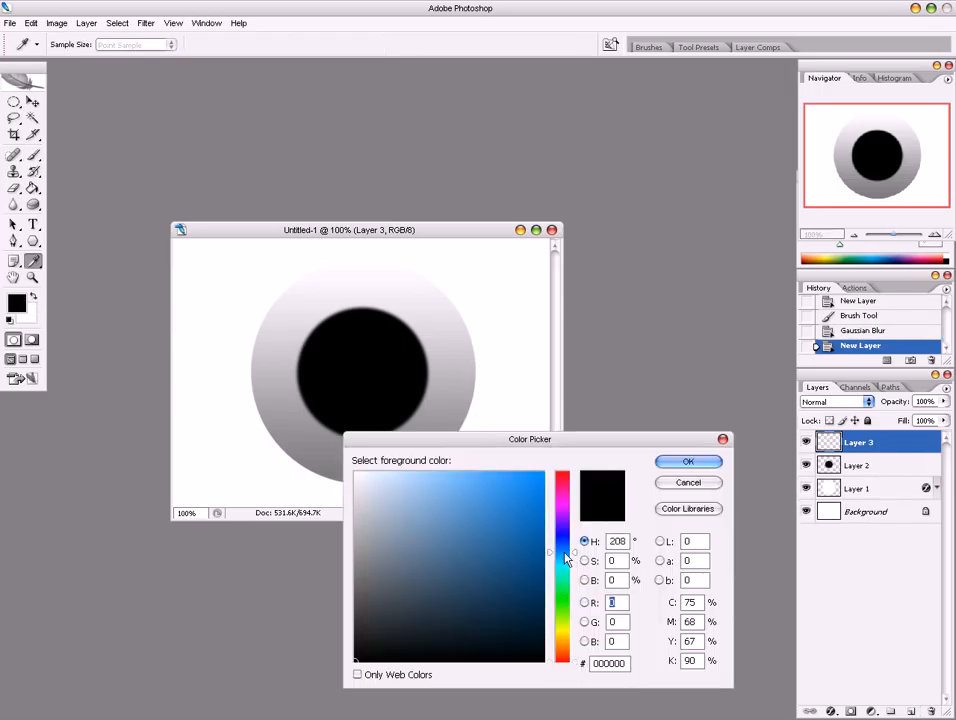
{"action": "left_click_drag", "start_coordinate": [518, 488], "coordinate": [506, 486]}
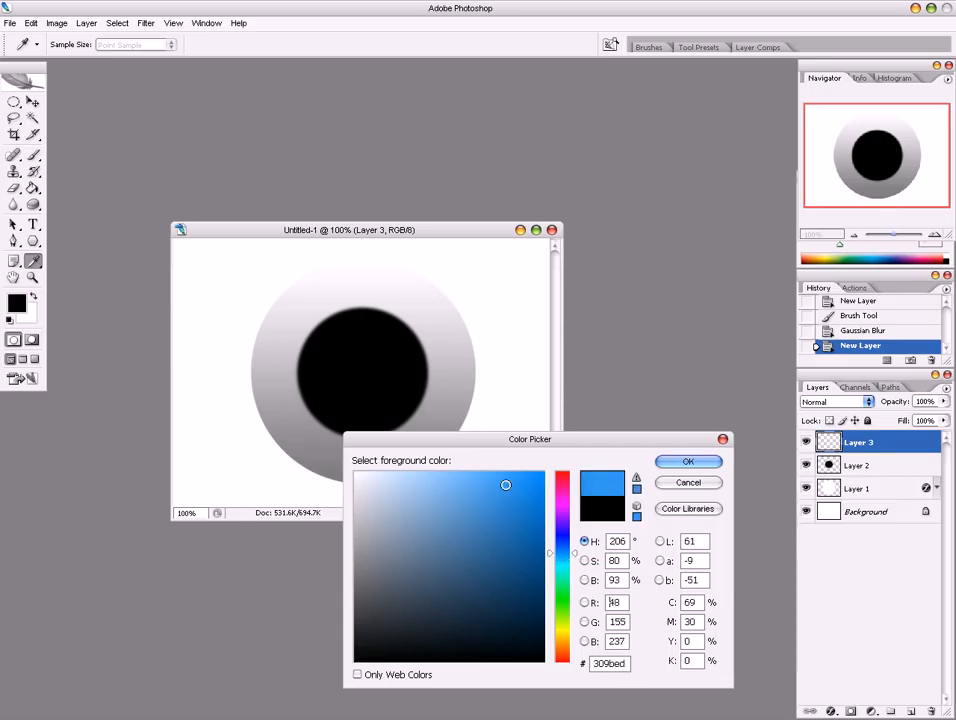
{"action": "left_click", "coordinate": [688, 461]}
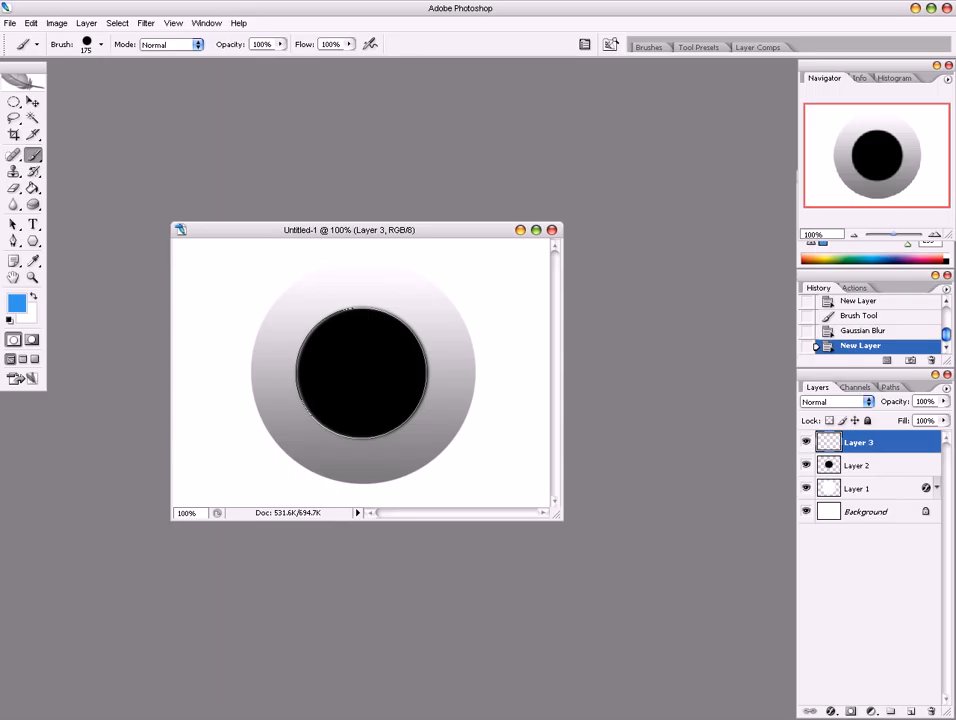
{"action": "key", "text": "bracketleft"}
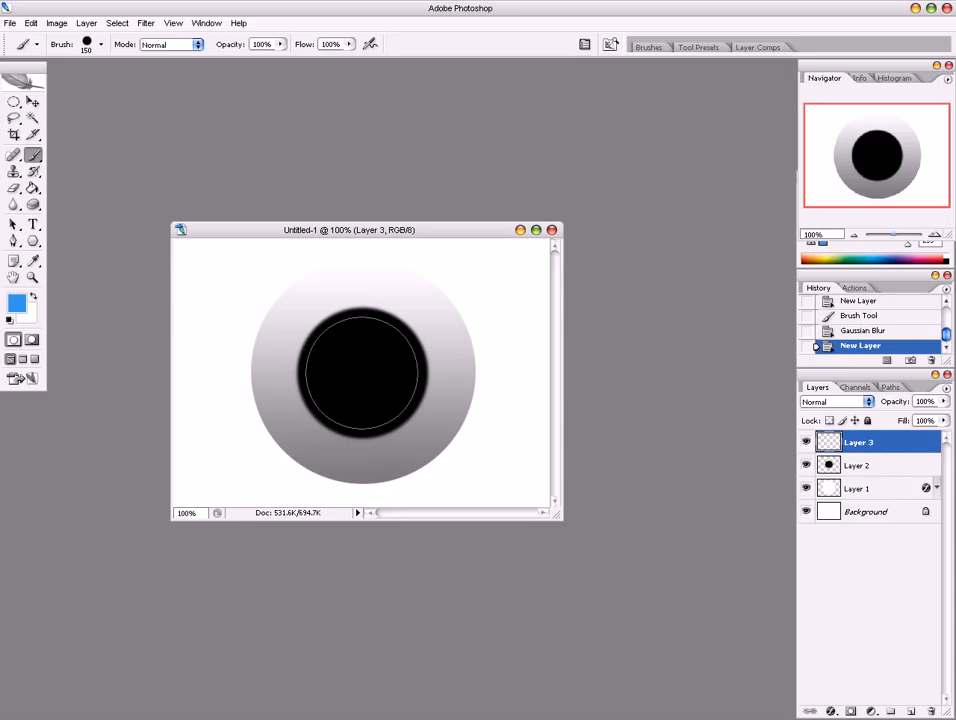
{"action": "left_click", "coordinate": [362, 372]}
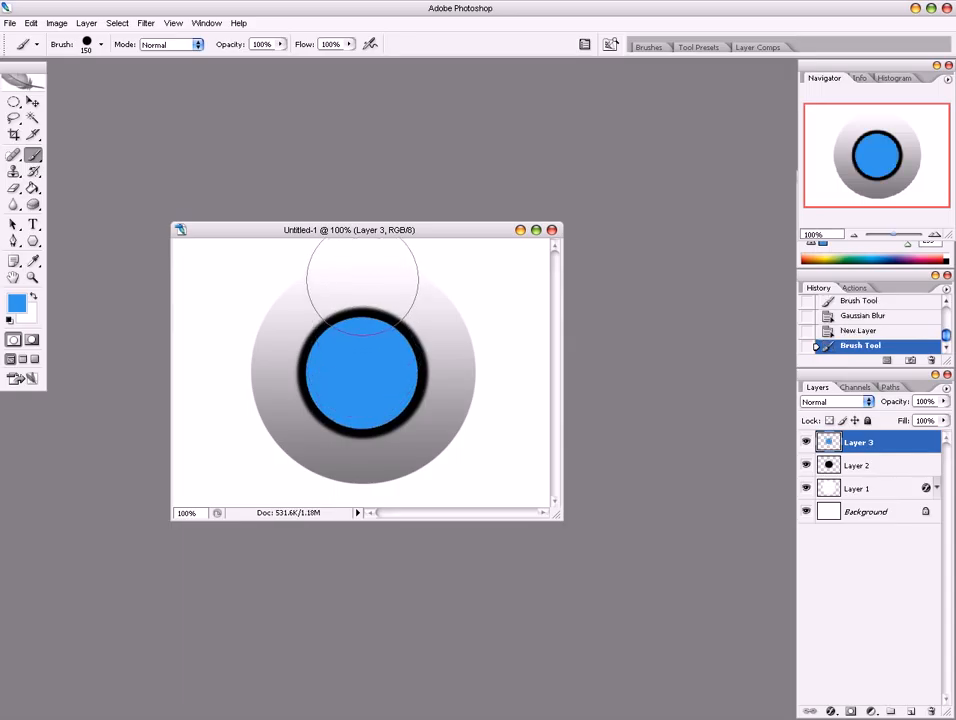
Step: Add 9.27% uniform, monochromatic noise to the blue circle
{"action": "left_click", "coordinate": [147, 26]}
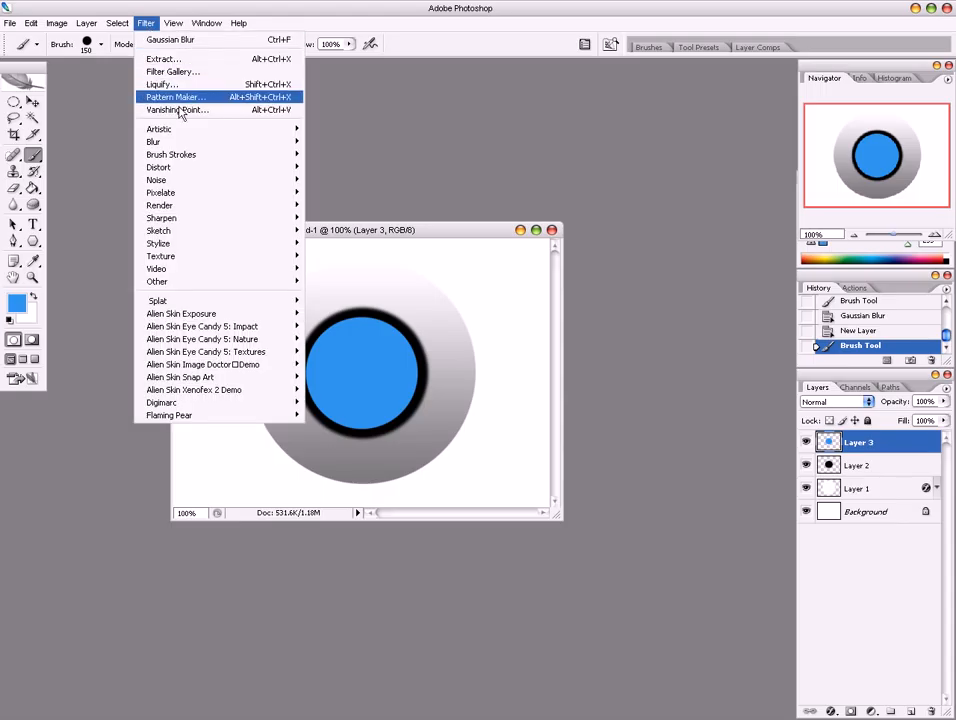
{"action": "mouse_move", "coordinate": [253, 184]}
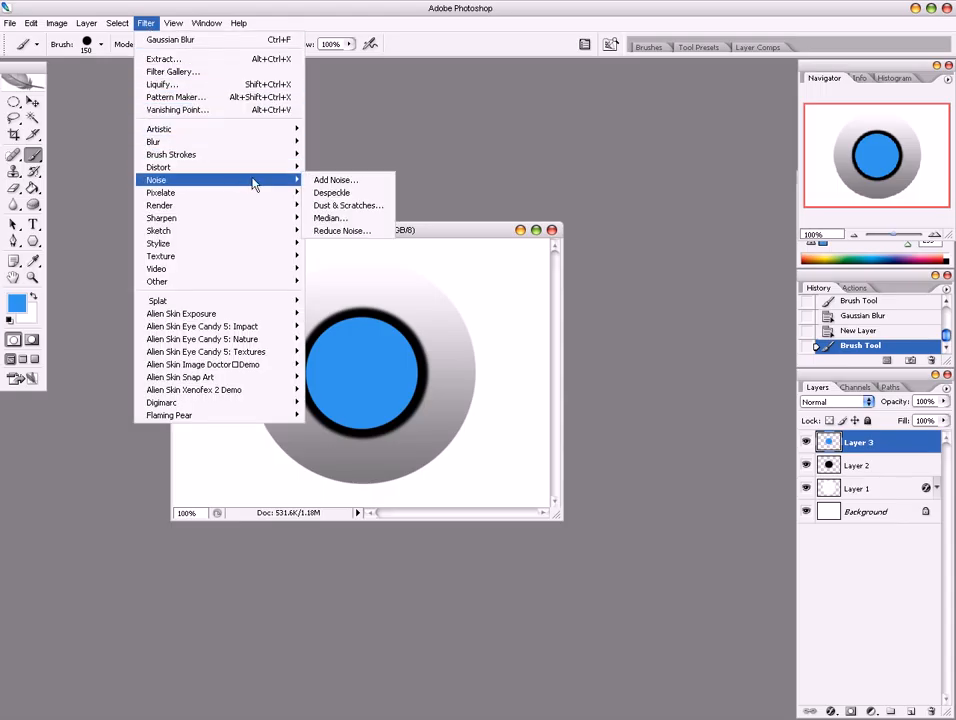
{"action": "left_click", "coordinate": [328, 181]}
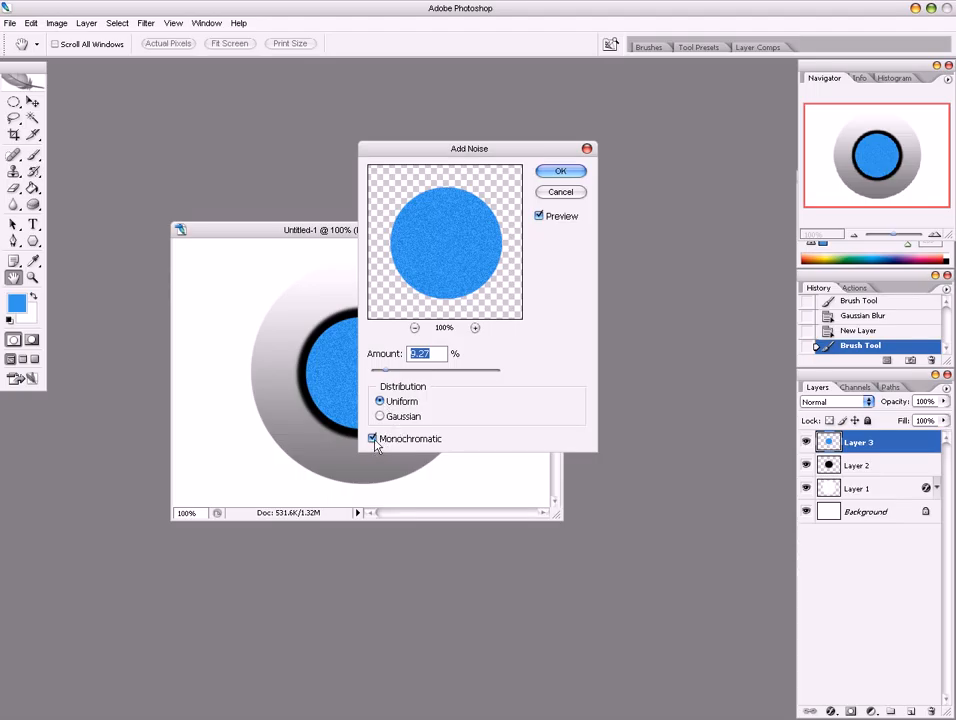
{"action": "left_click", "coordinate": [566, 174]}
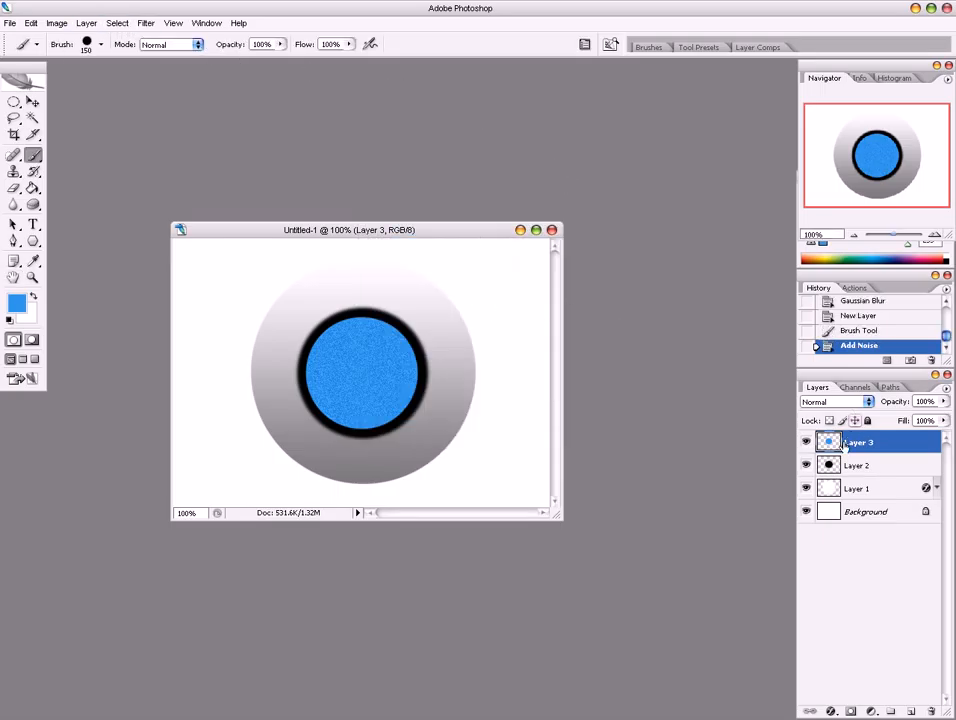
Step: Apply a Radial Blur to the noisy blue circle with amount 57, Zoom method and Good quality
{"action": "left_click", "coordinate": [146, 23]}
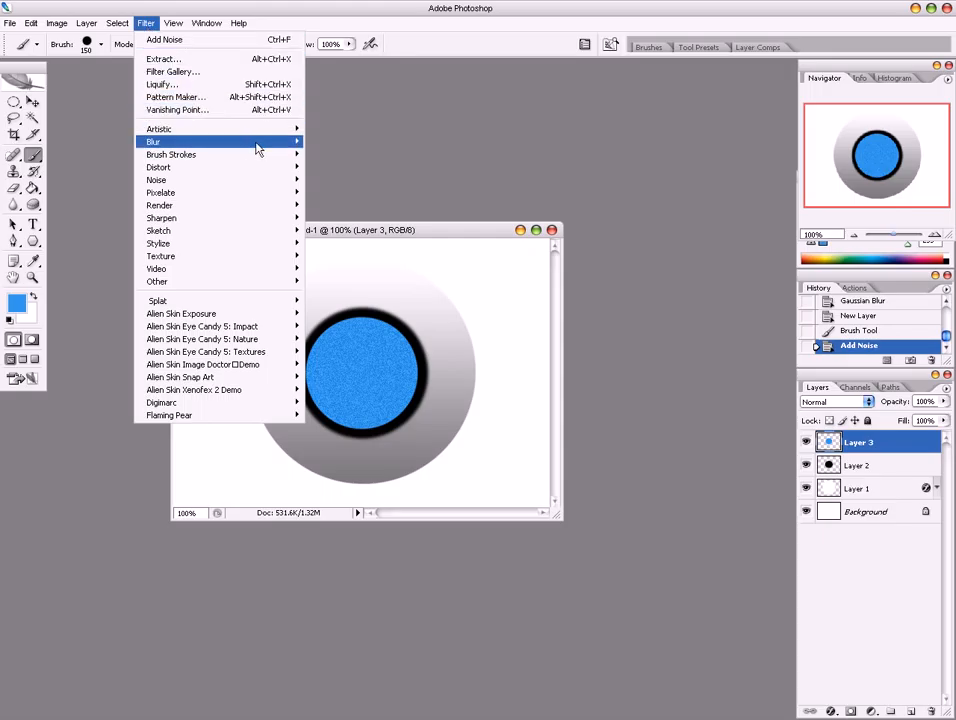
{"action": "mouse_move", "coordinate": [262, 145]}
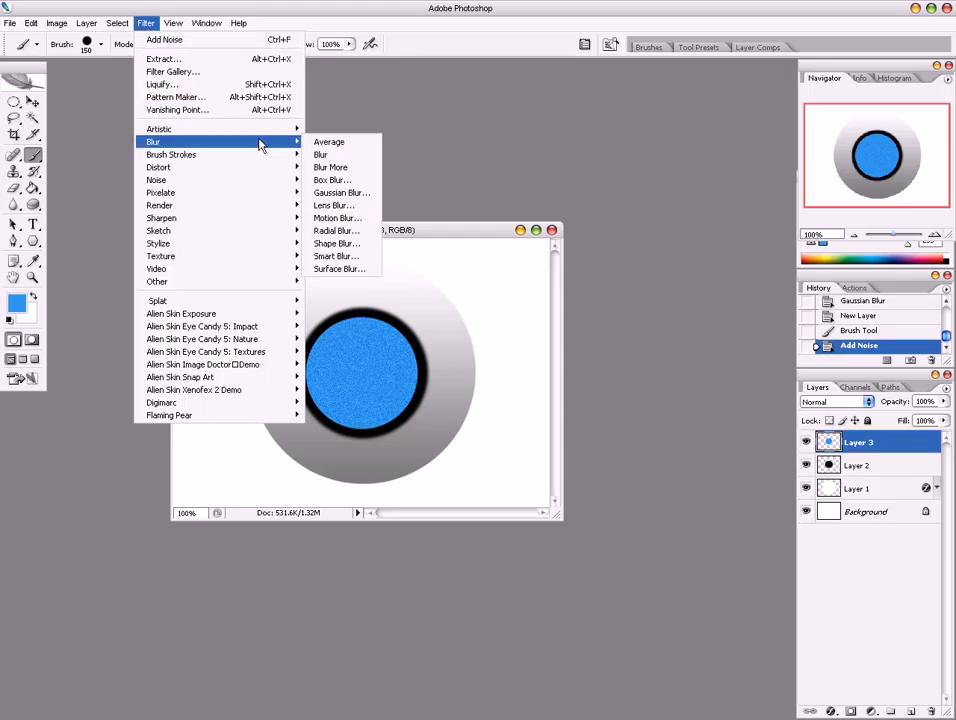
{"action": "left_click", "coordinate": [355, 234]}
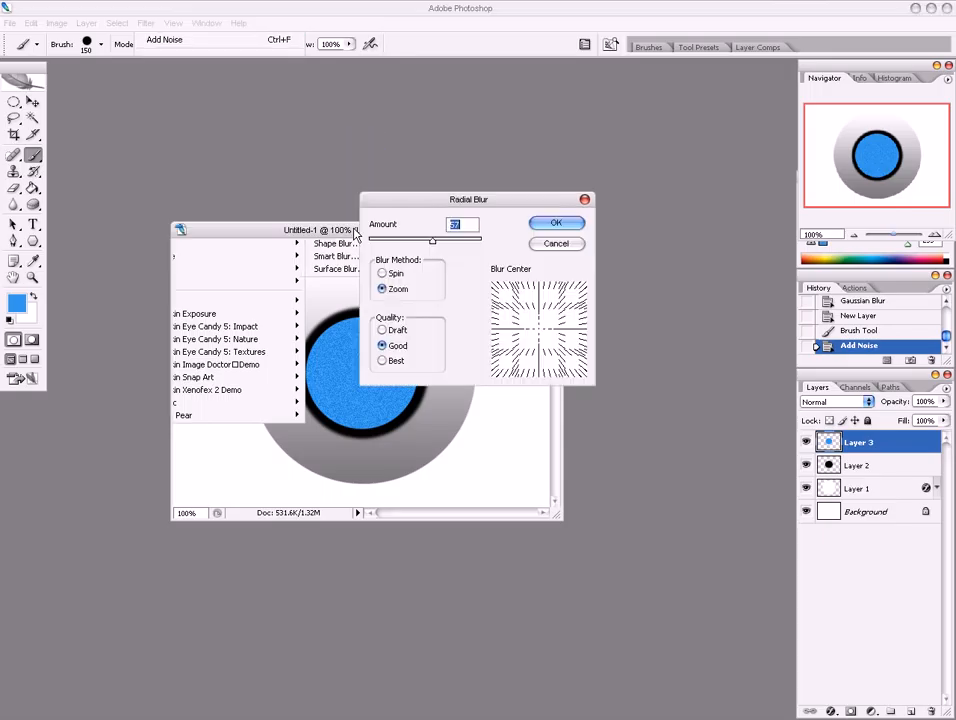
{"action": "left_click", "coordinate": [468, 226]}
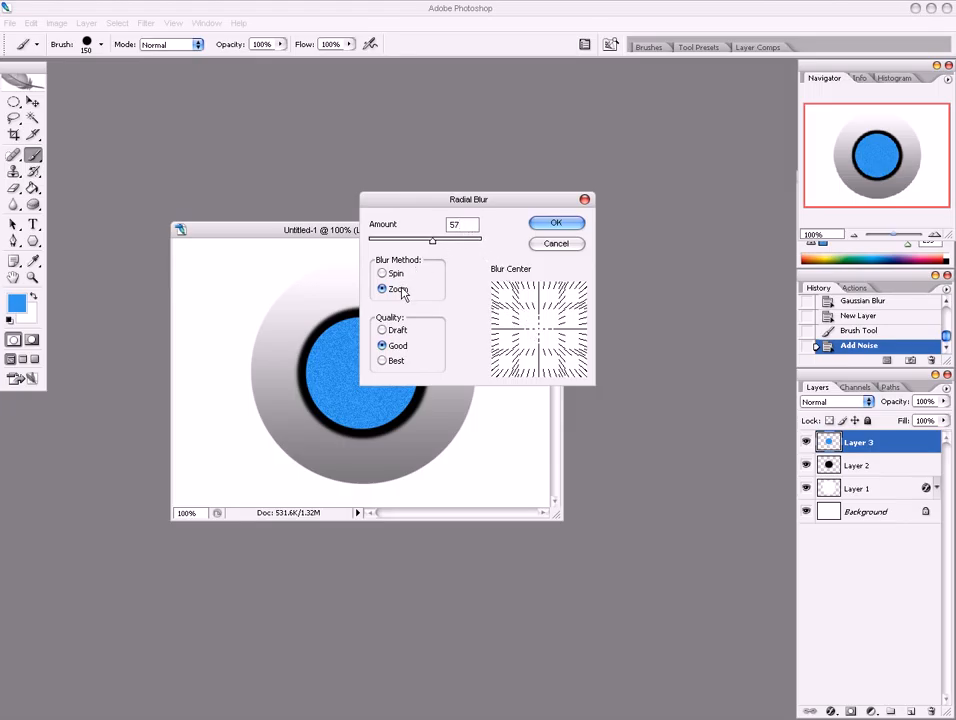
{"action": "left_click", "coordinate": [551, 223]}
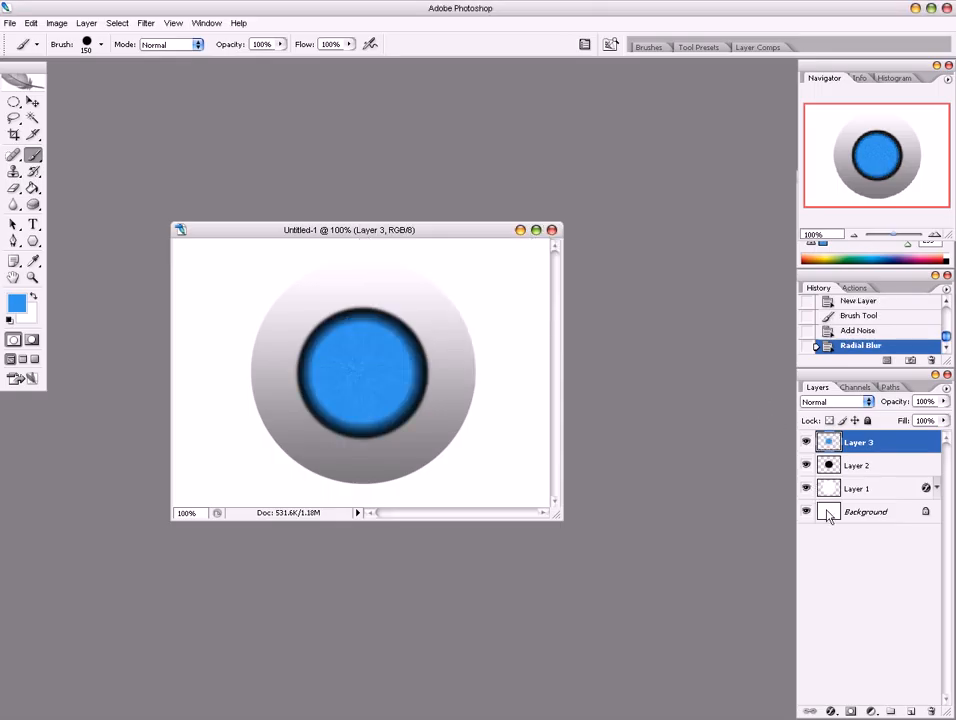
Step: Add a new layer and paint an 80 px black pupil in the centre of the blue iris
{"action": "left_click", "coordinate": [911, 711]}
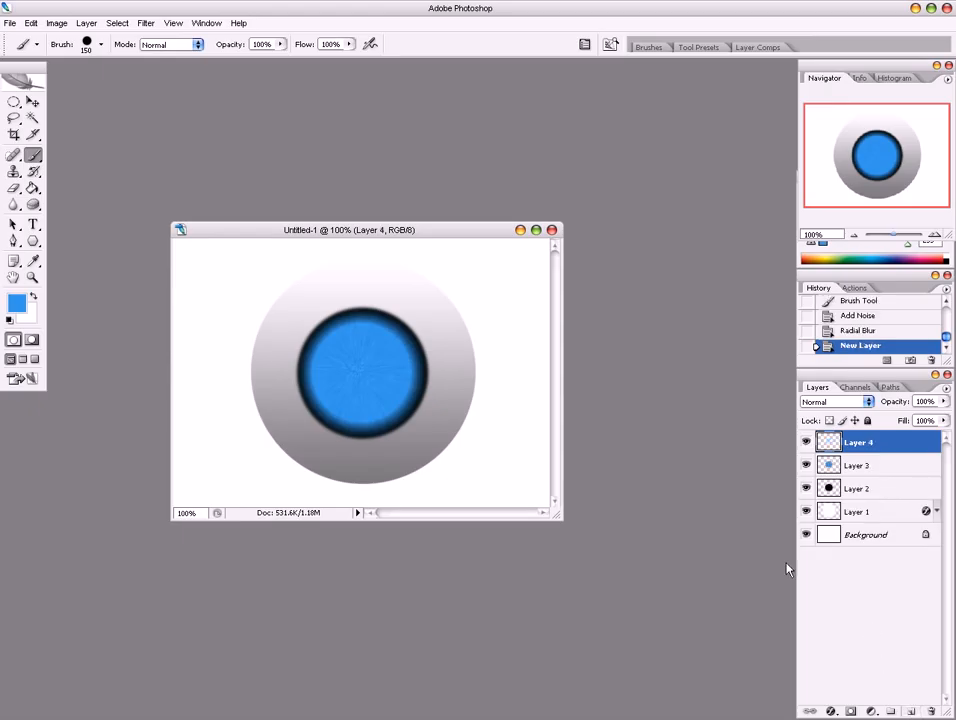
{"action": "left_click", "coordinate": [9, 319]}
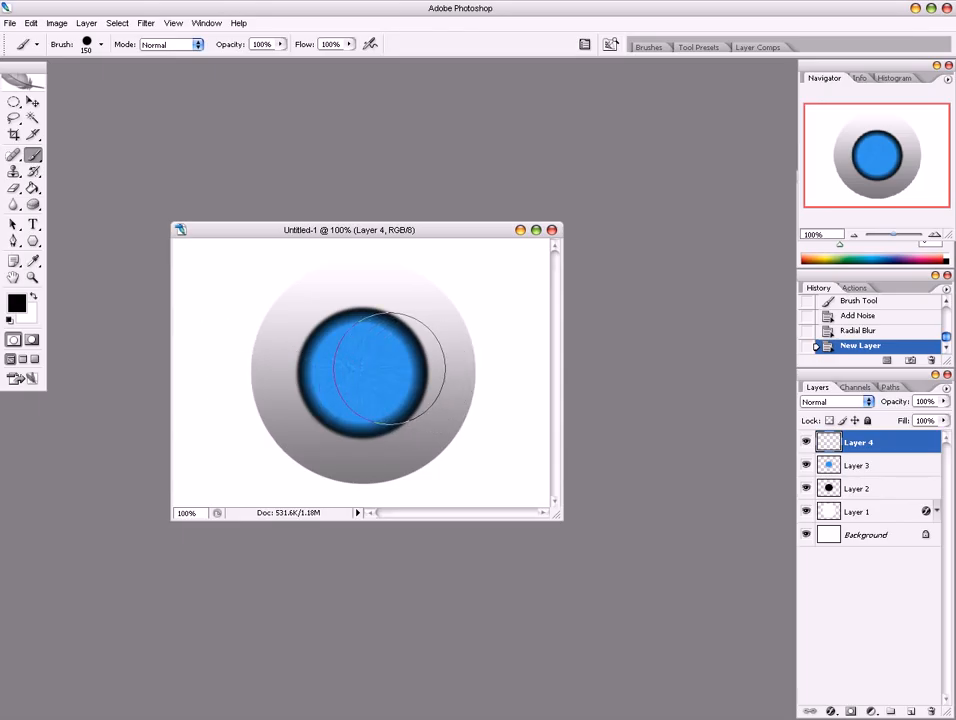
{"action": "key", "text": "bracketleft"}
{"action": "key", "text": "bracketleft"}
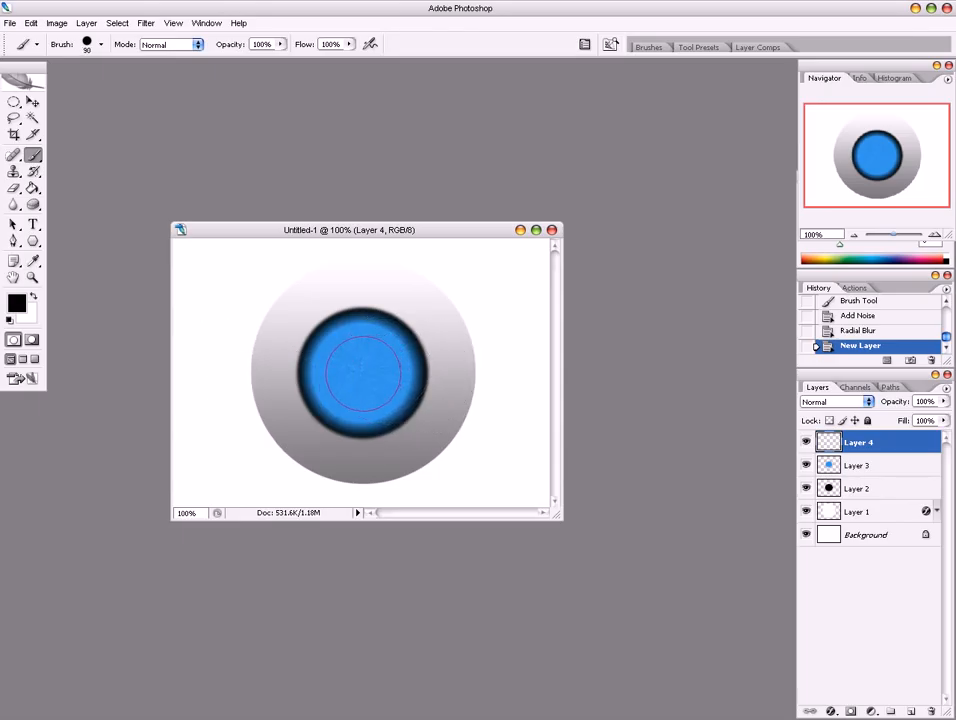
{"action": "key", "text": "bracketleft"}
{"action": "left_click", "coordinate": [359, 372]}
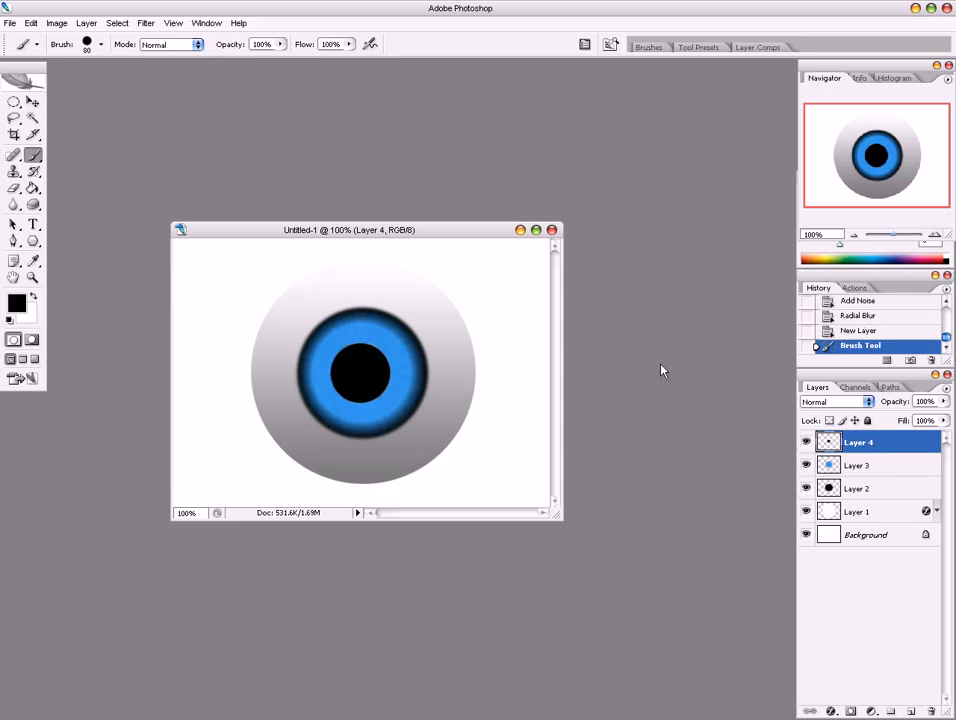
Step: Add a new layer and paint a white 40 px highlight with 0% hardness and airbrush enabled on the pupil's upper-right area
{"action": "left_click", "coordinate": [910, 712]}
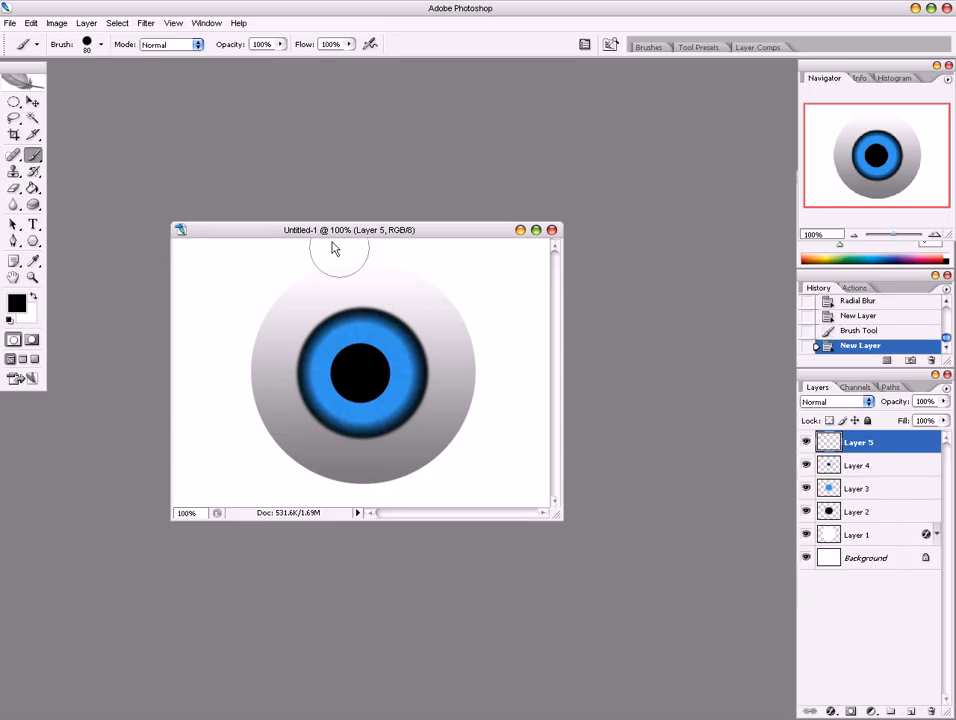
{"action": "left_click", "coordinate": [34, 297]}
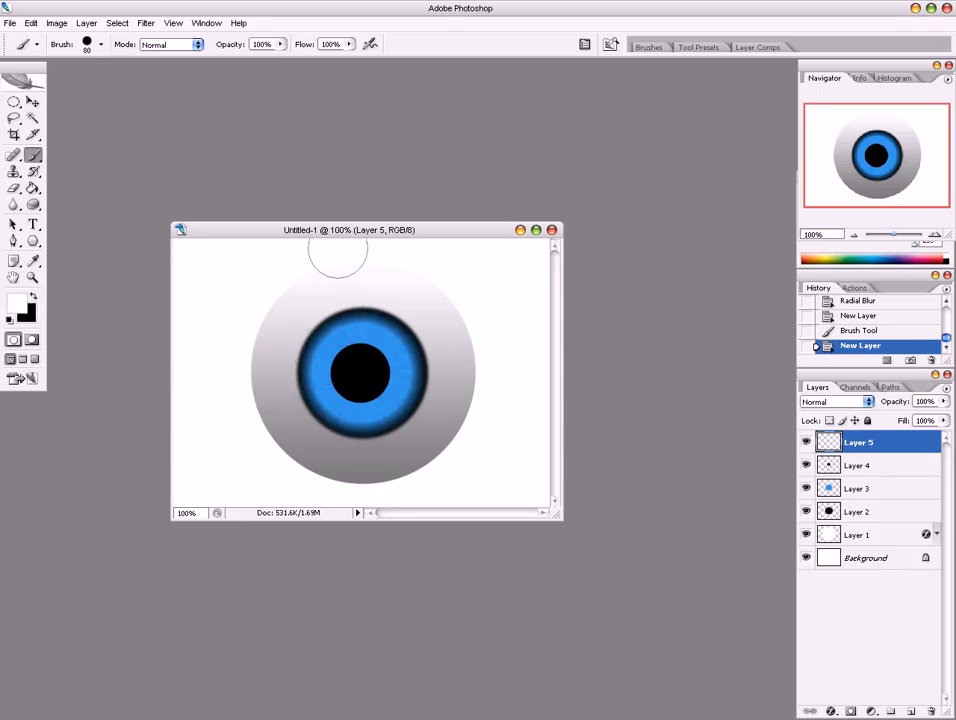
{"action": "left_click", "coordinate": [98, 44]}
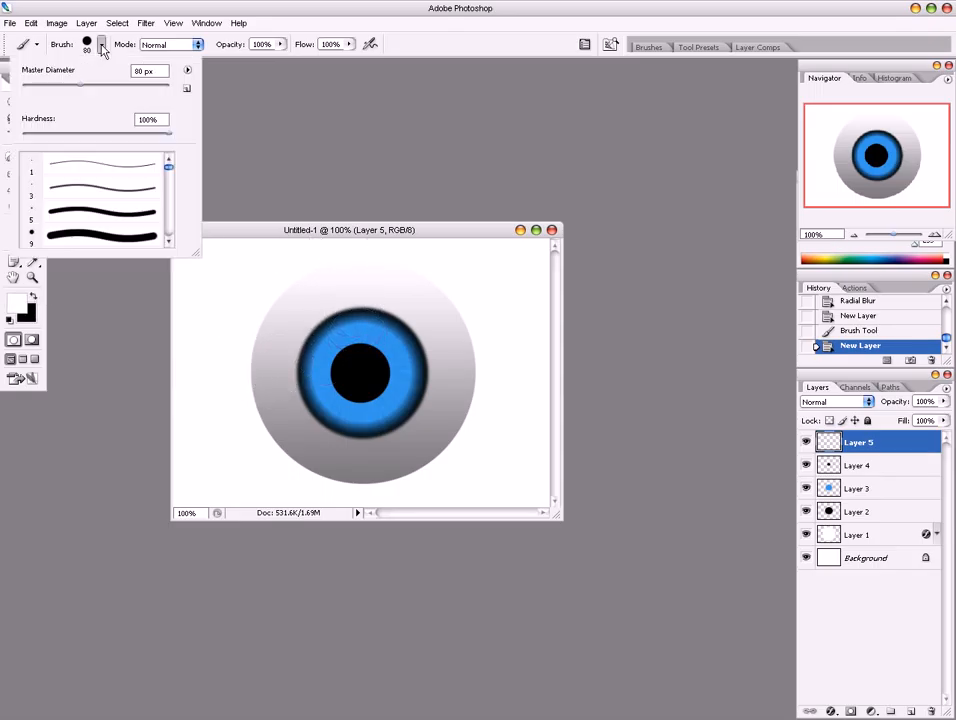
{"action": "left_click_drag", "start_coordinate": [170, 134], "coordinate": [22, 137]}
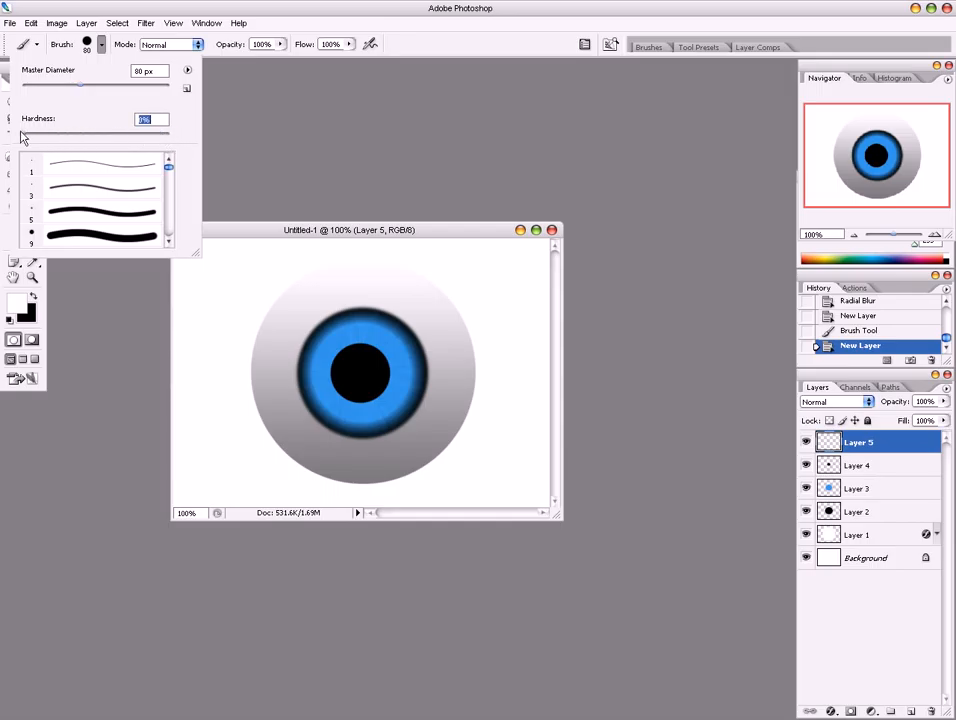
{"action": "left_click", "coordinate": [359, 13]}
{"action": "left_click", "coordinate": [371, 44]}
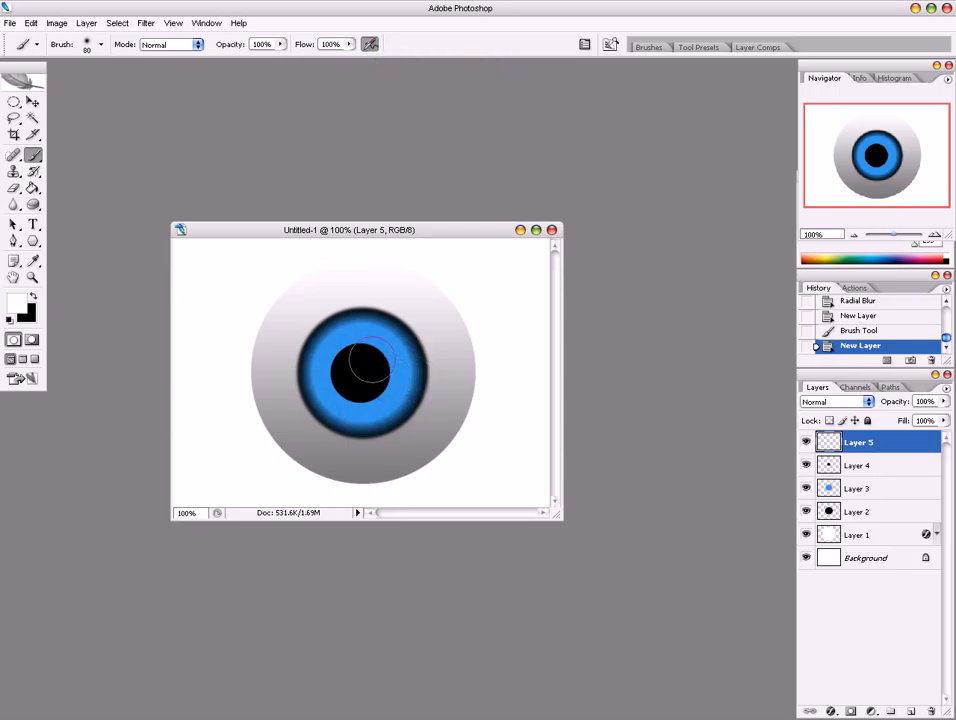
{"action": "key", "text": "bracketleft"}
{"action": "key", "text": "bracketleft"}
{"action": "key", "text": "bracketleft"}
{"action": "key", "text": "bracketleft"}
{"action": "left_click", "coordinate": [370, 363]}
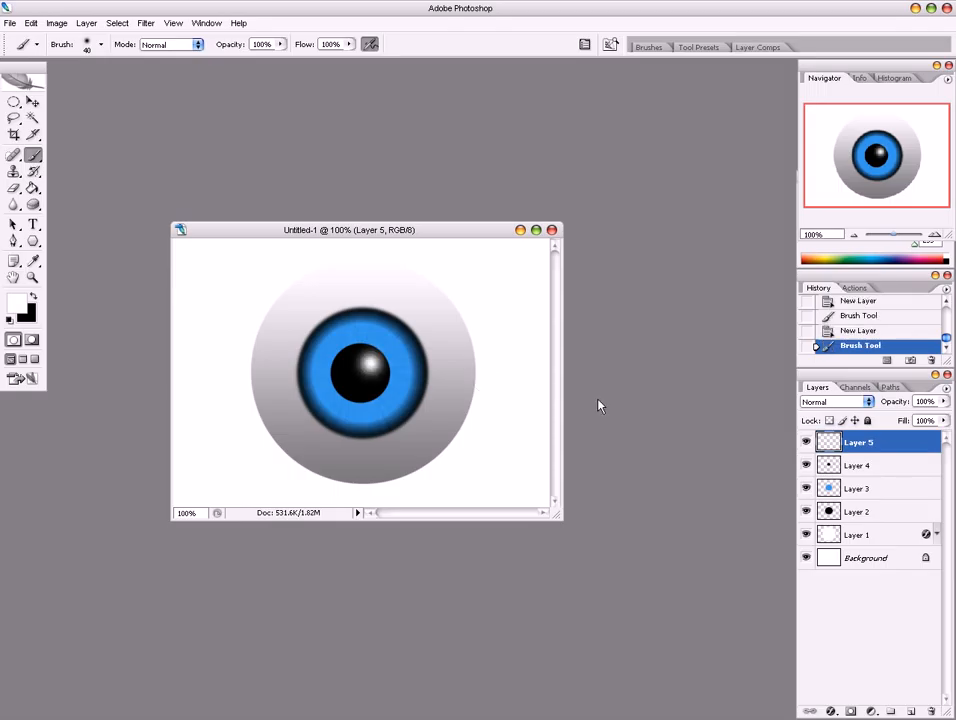
Step: Free Transform the white highlight to about 46.5° rotation and 137.6% height, and move it toward the pupil's upper-right edge
{"action": "key", "text": "ctrl+t"}
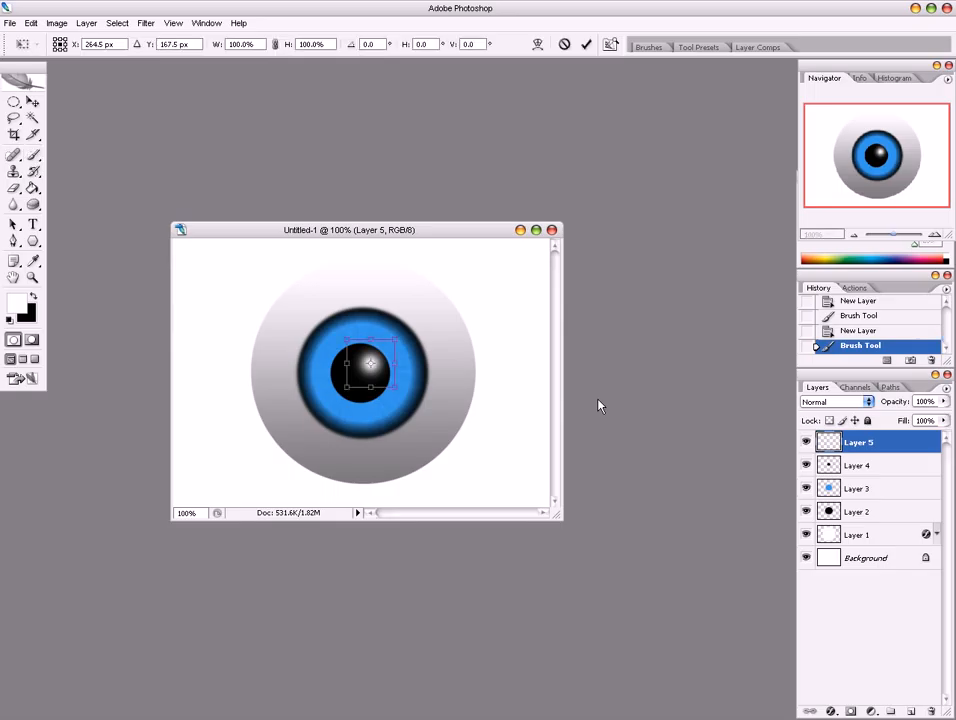
{"action": "left_click_drag", "start_coordinate": [404, 393], "coordinate": [328, 388]}
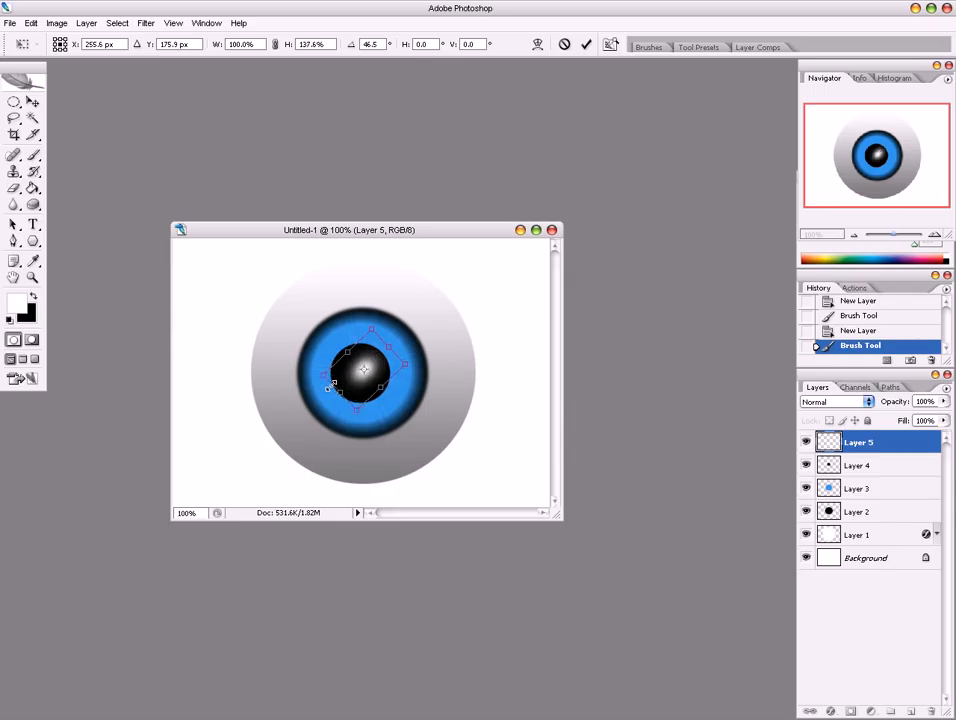
{"action": "key", "text": "Return"}
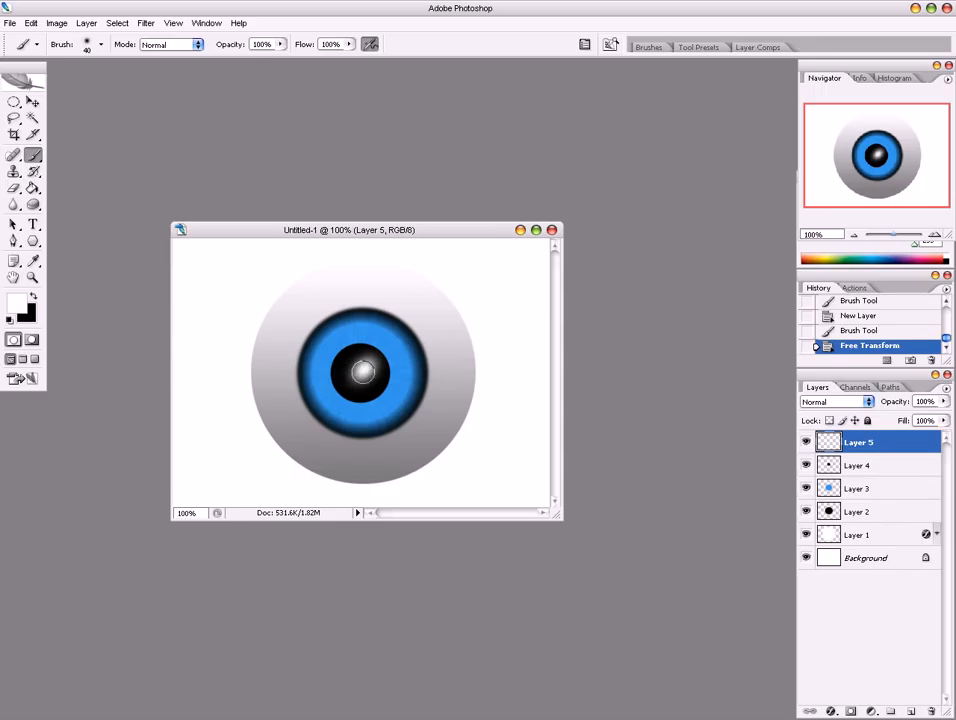
{"action": "left_click", "coordinate": [32, 101]}
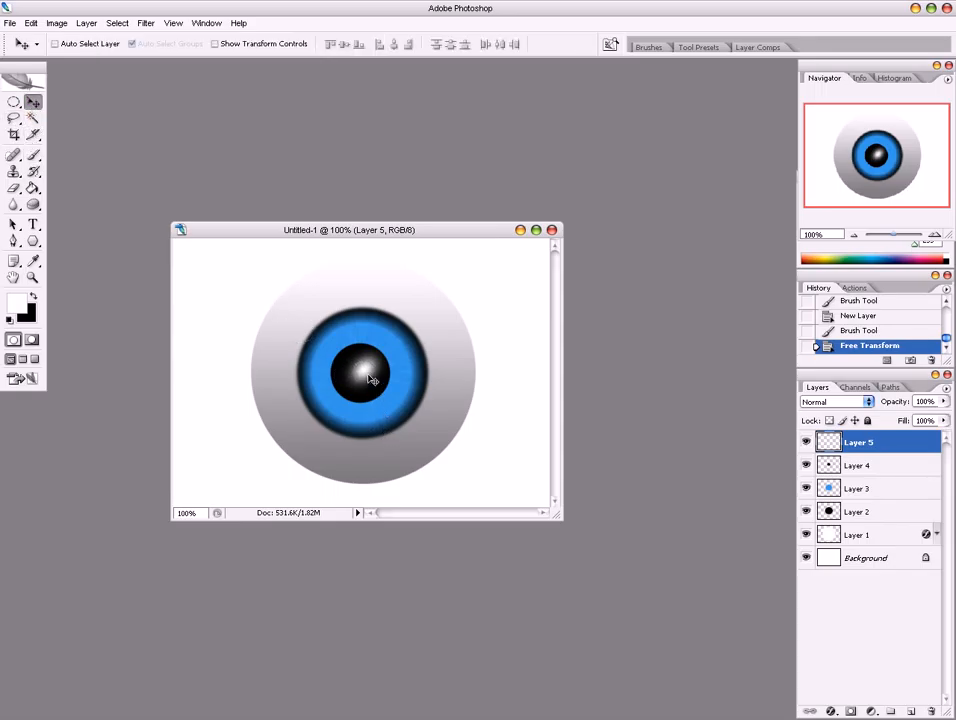
{"action": "left_click_drag", "start_coordinate": [371, 377], "coordinate": [369, 368]}
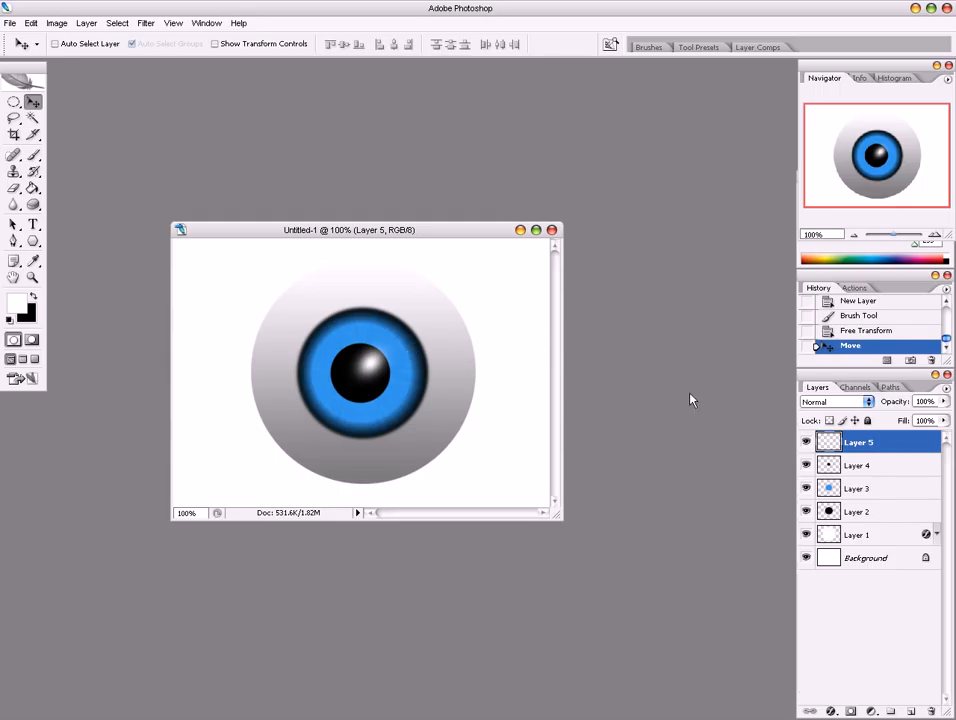